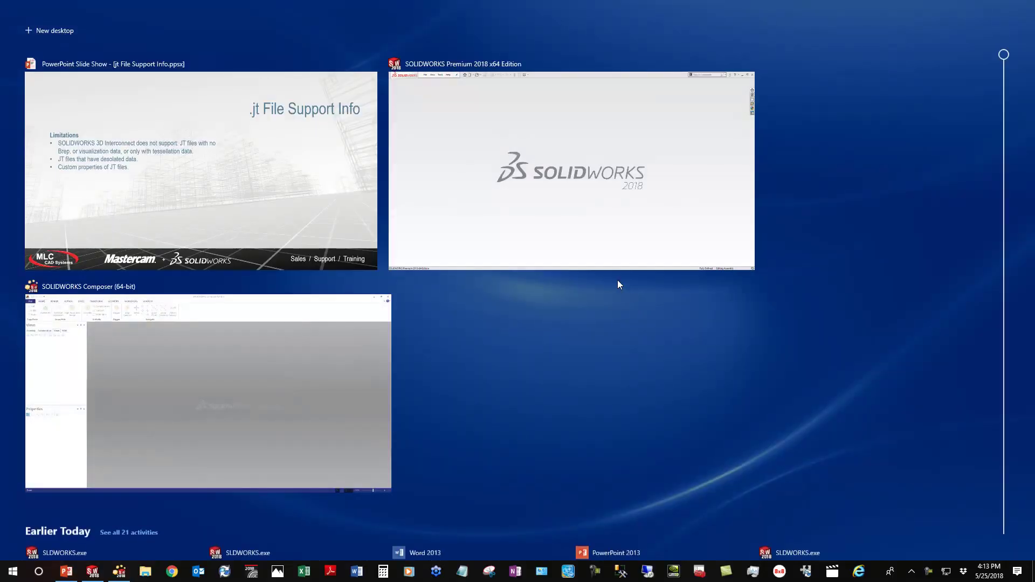
Switch to SOLIDWORKS and open FRT_RST_ASY_POLYMER_3.jt from the BAE folder as a JT file, using the Assembly template from Holmatro Templates.
left_click(540, 189)
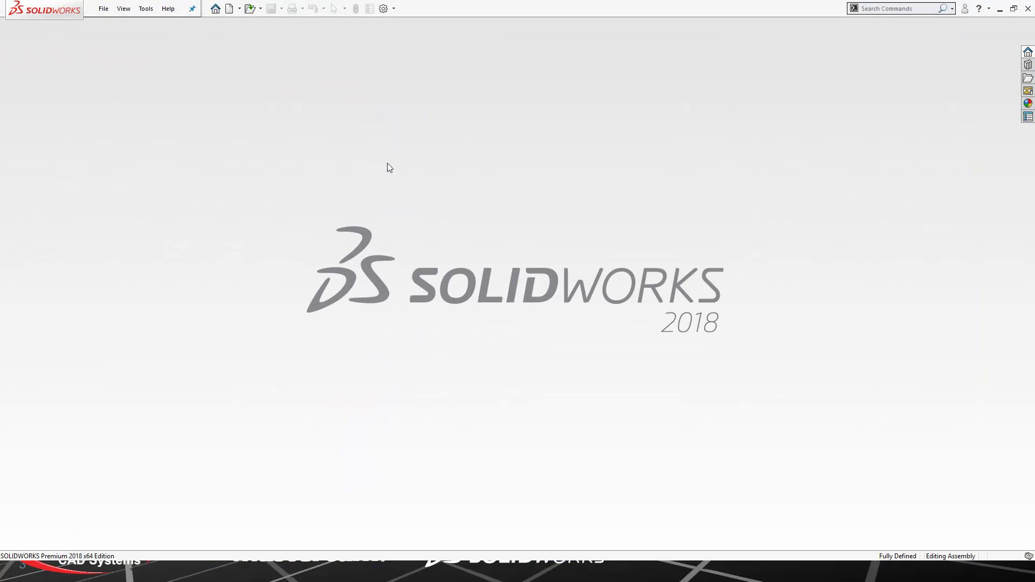
left_click(103, 10)
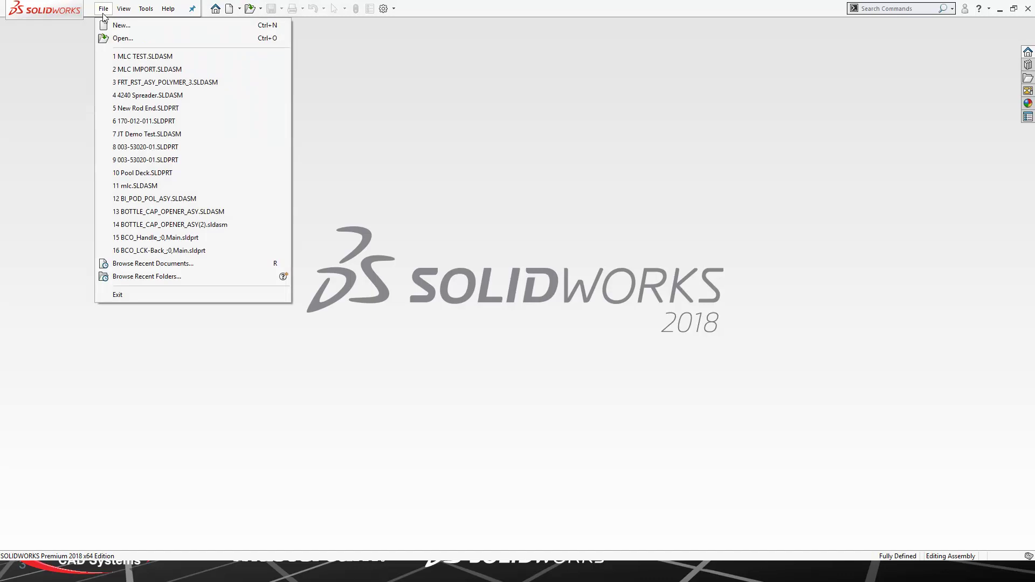
left_click(129, 38)
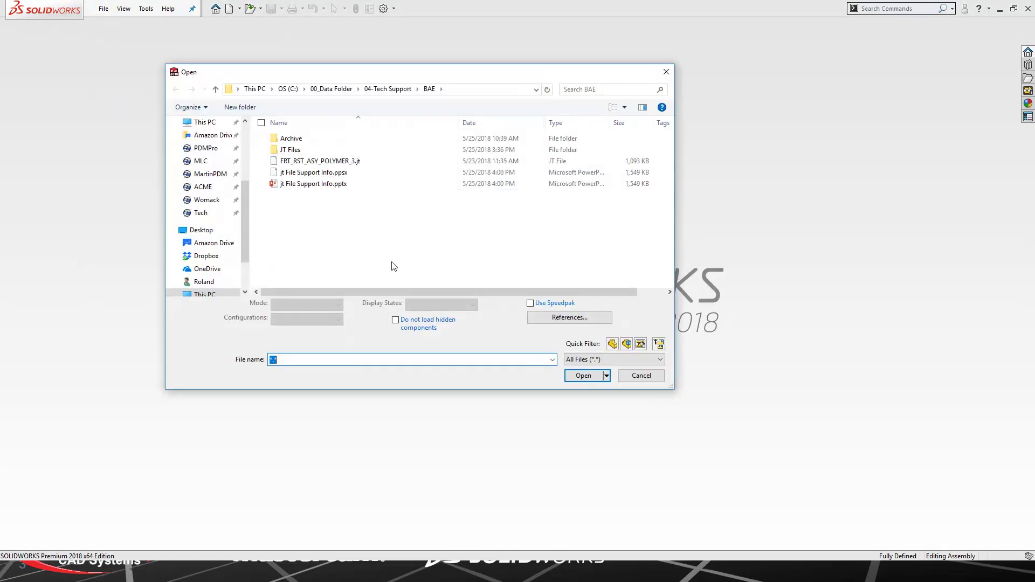
left_click(660, 360)
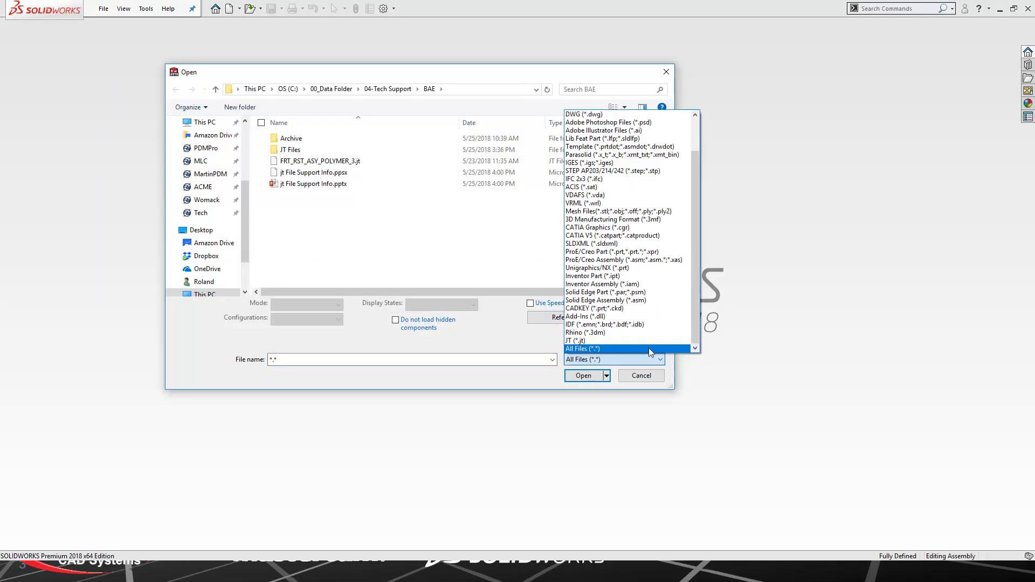
left_click(599, 345)
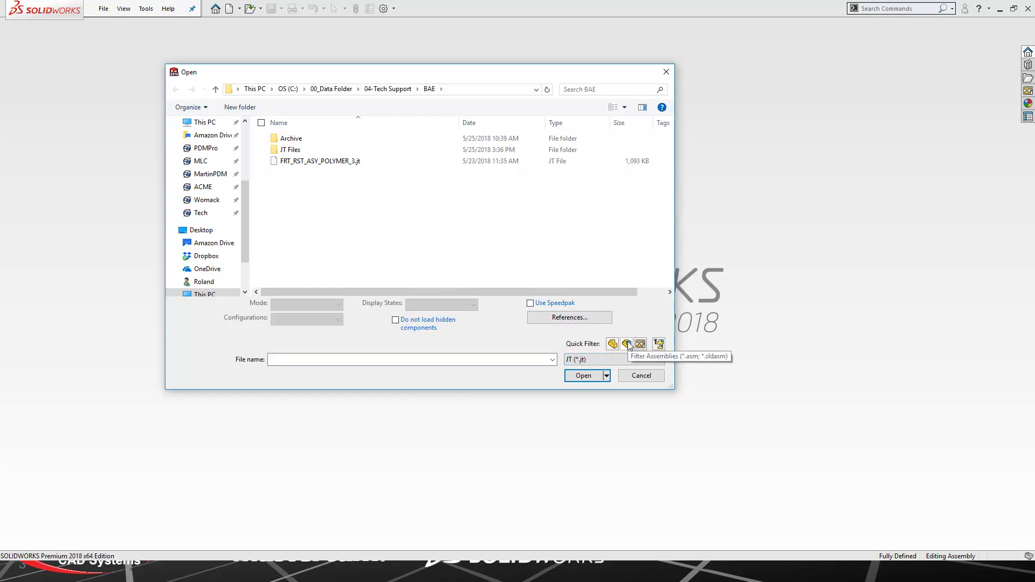
left_click(329, 162)
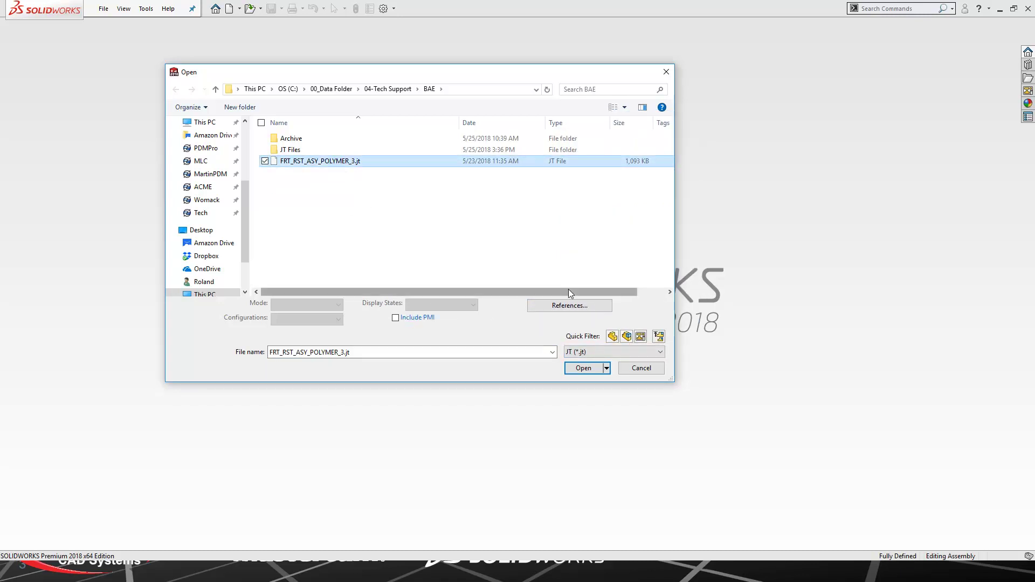
left_click(583, 370)
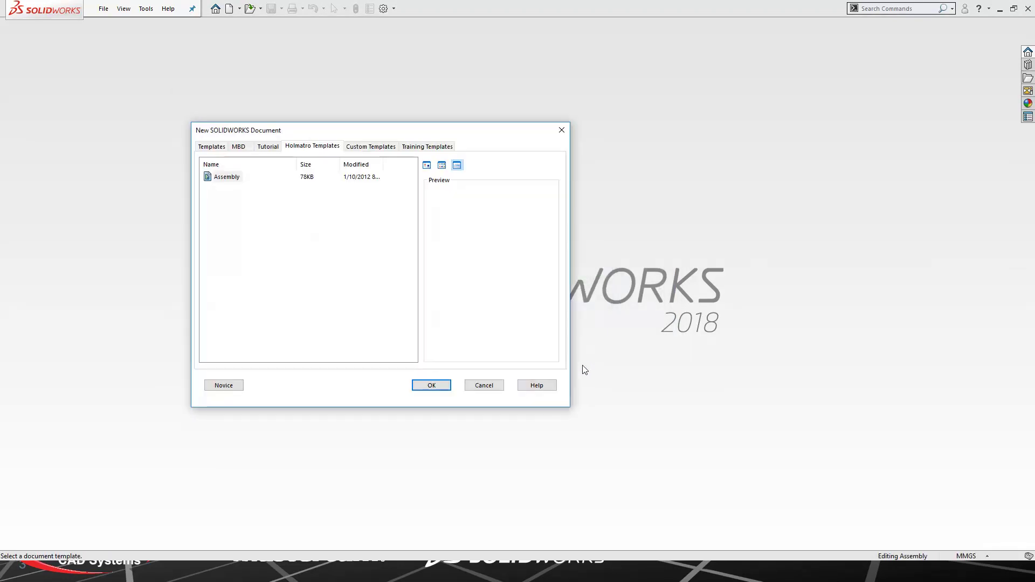
left_click(240, 179)
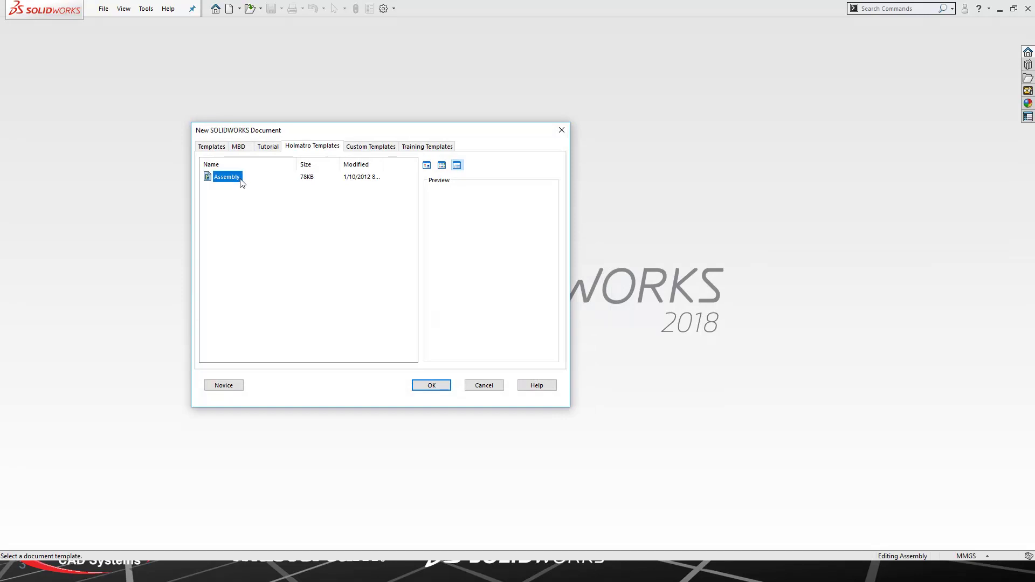
left_click(431, 385)
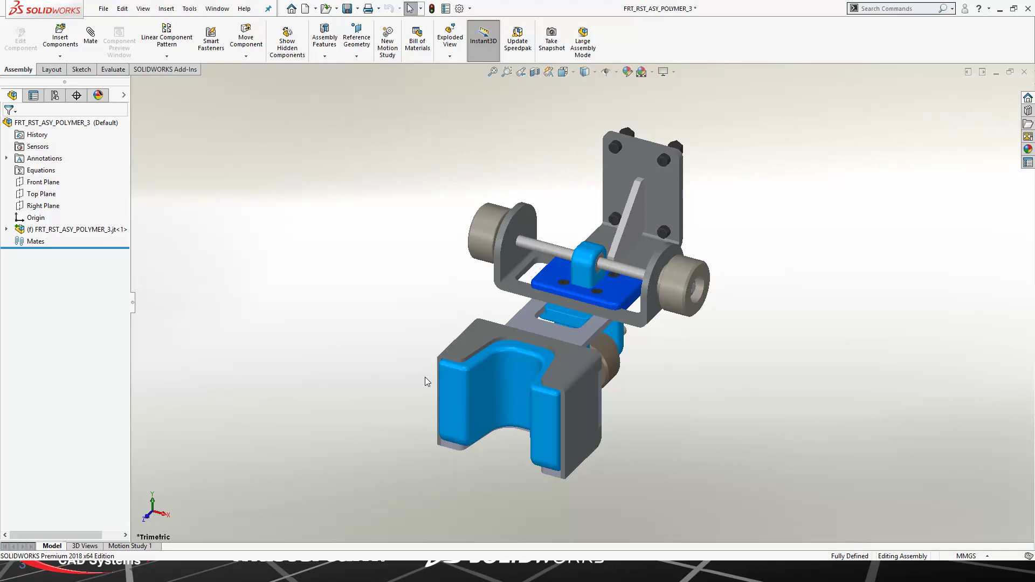
Show the assembly shaded with edges and update the standard views so the U-shaped bracket's flat outer face becomes the Front view.
left_click(595, 72)
left_click(586, 87)
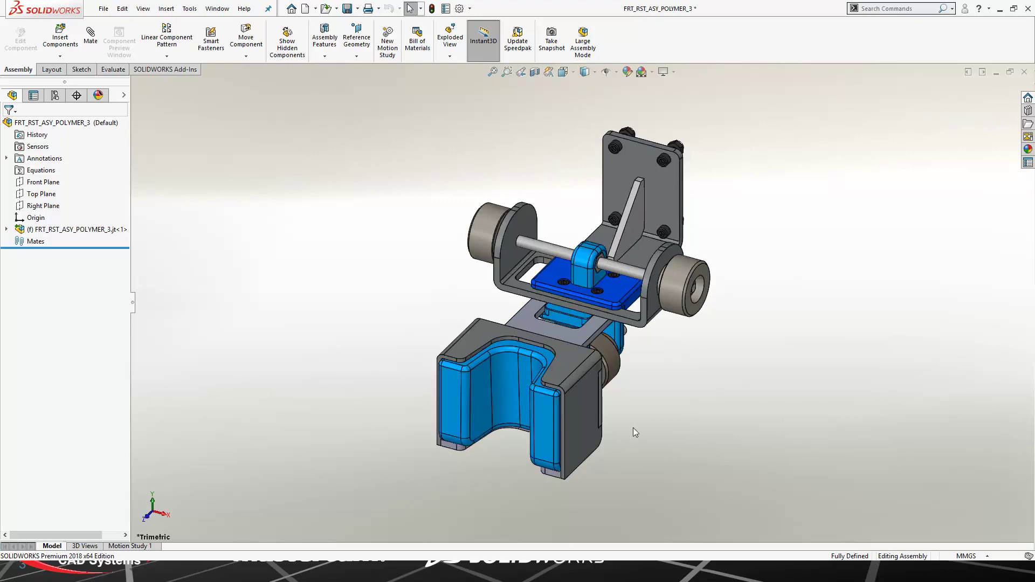
middle_click_drag(633, 428, 591, 196)
left_click(562, 215)
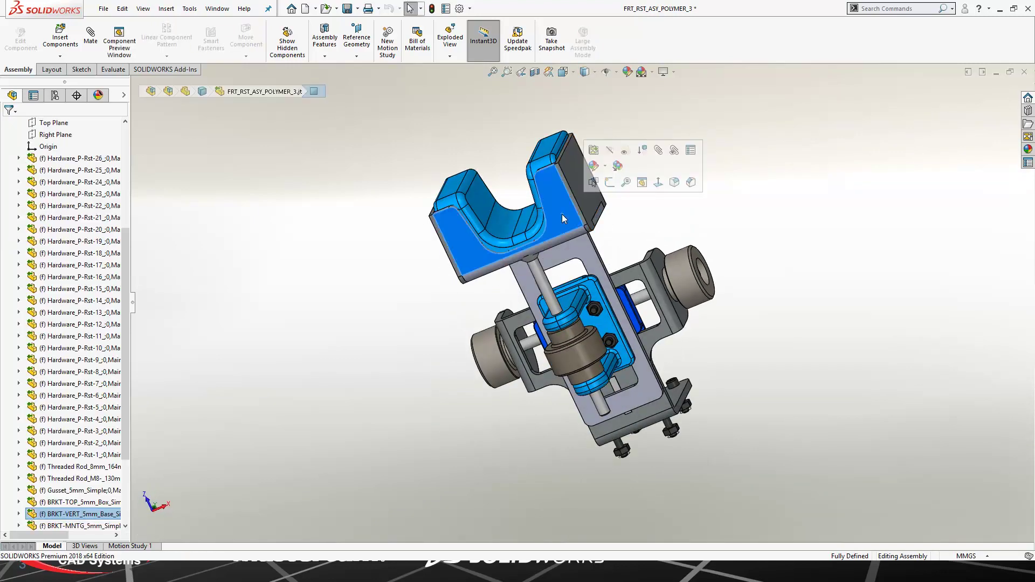
key("ctrl+8")
key("space")
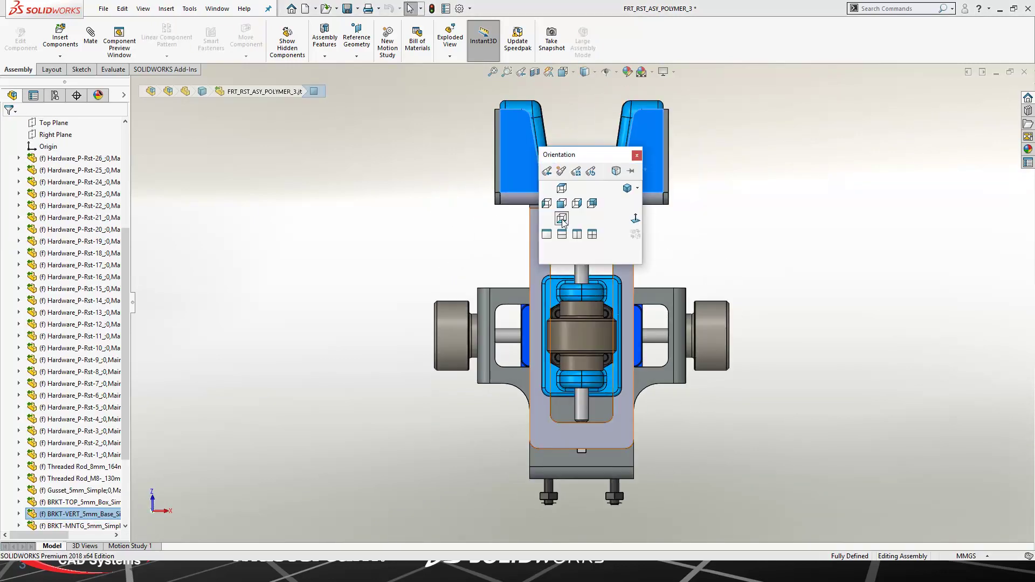
left_click(576, 171)
left_click(561, 202)
key("Return")
left_click(724, 229)
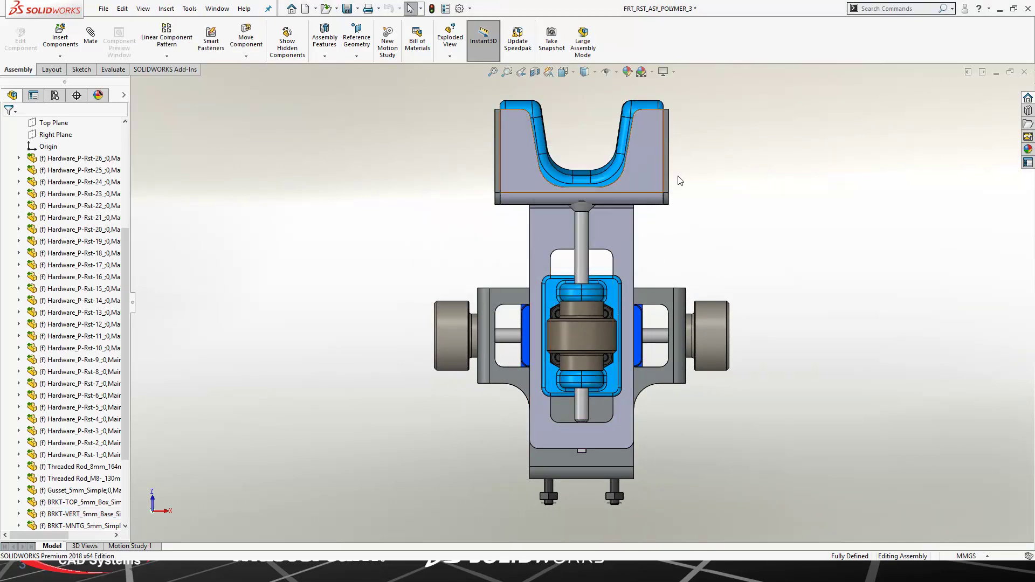
key("ctrl+7")
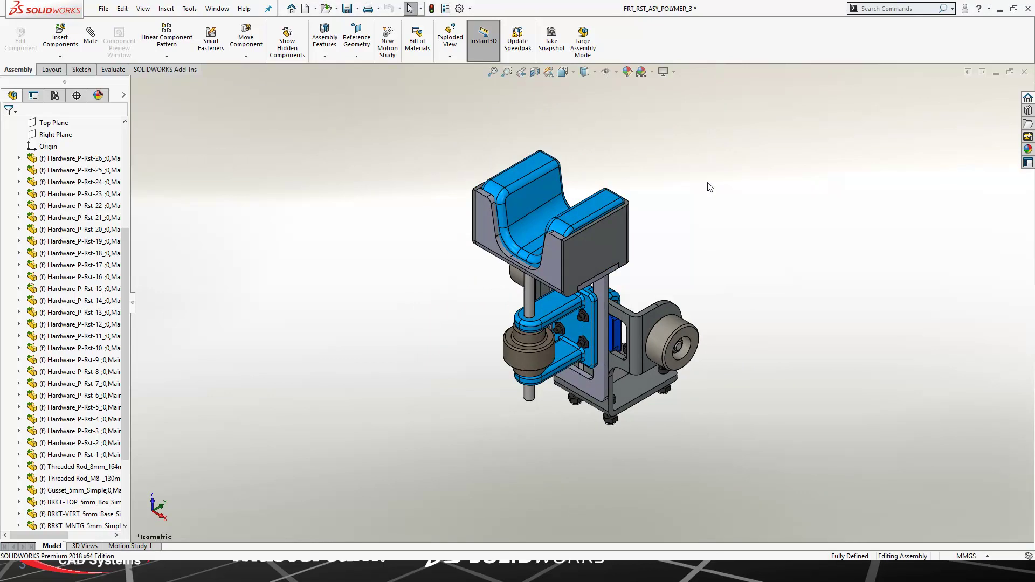
Dissolve the imported FRT_RST_ASY_POLYMER_3.jt component, breaking its link with the original CAD model.
key("shift+c")
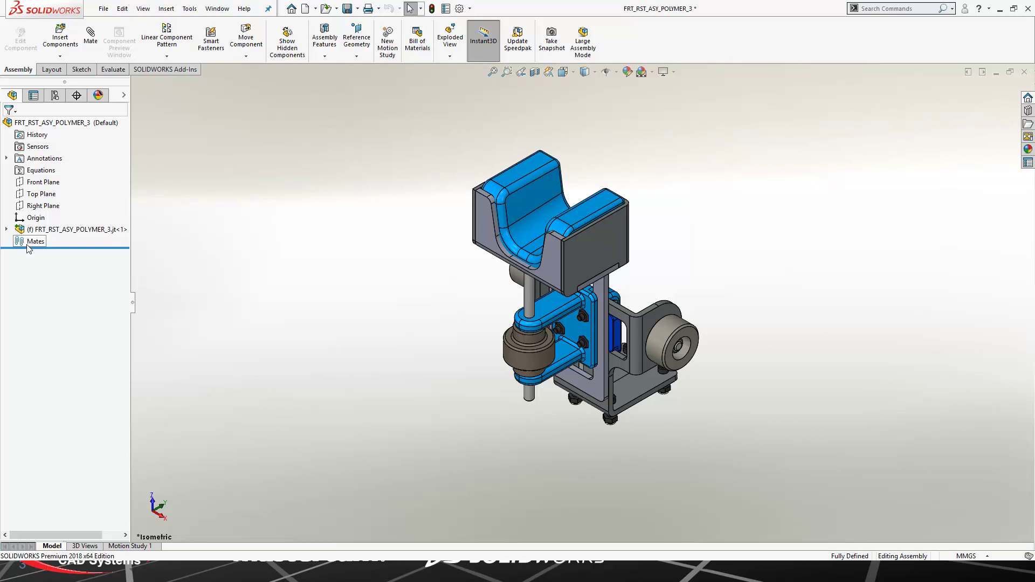
right_click(43, 233)
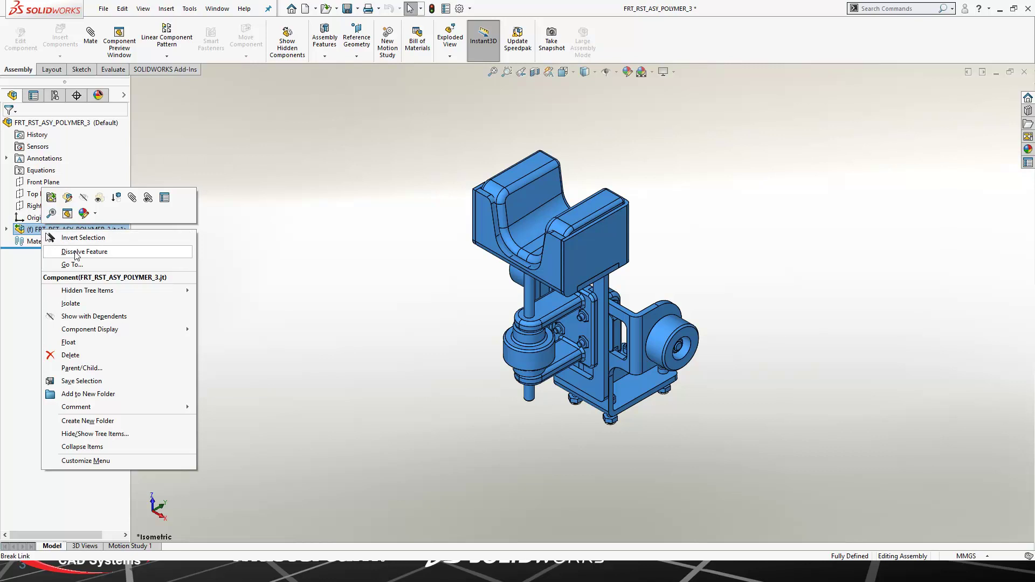
left_click(75, 253)
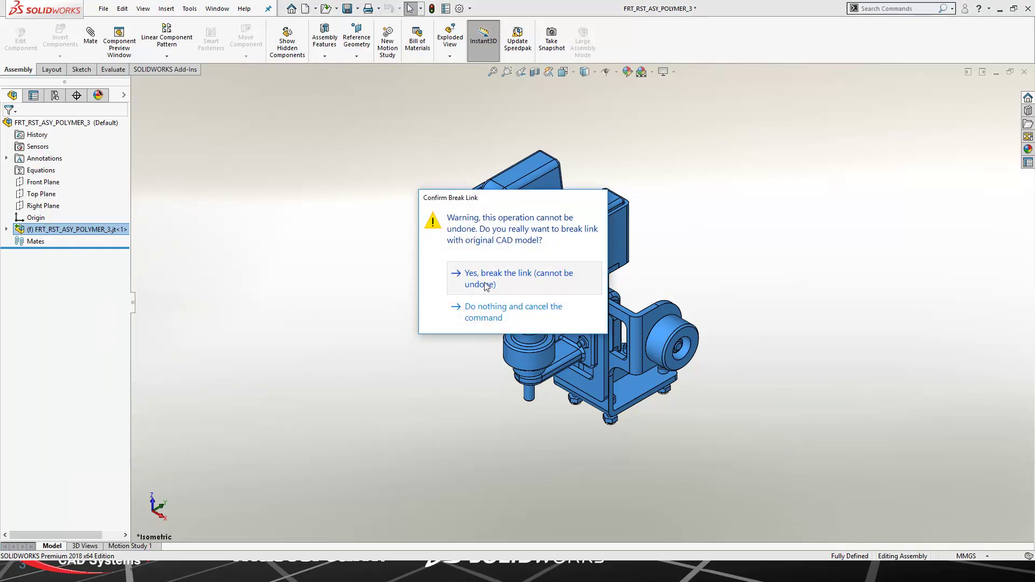
left_click(487, 285)
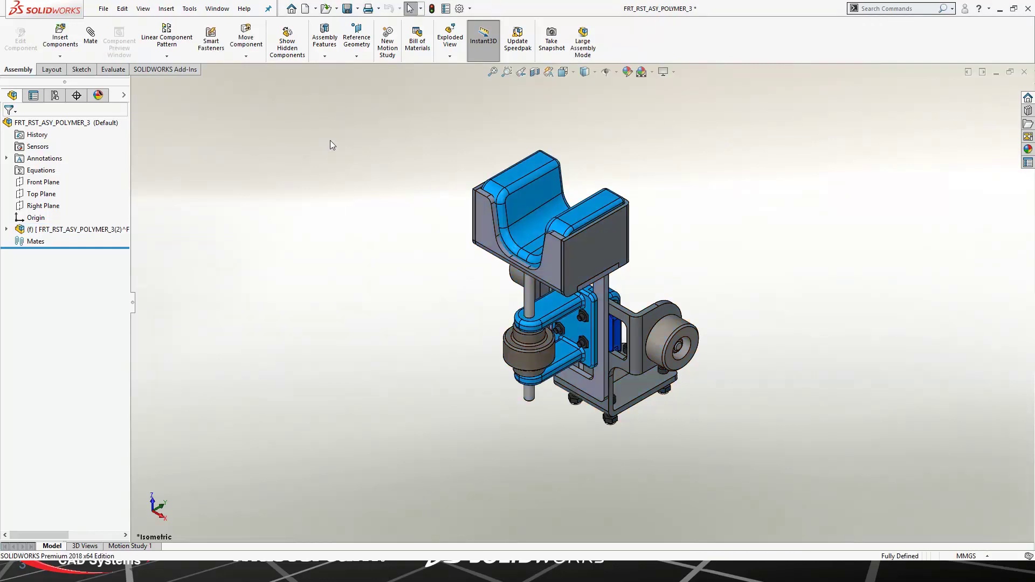
Save the assembly as MLC TEST in the BAE folder and close the document.
left_click(347, 8)
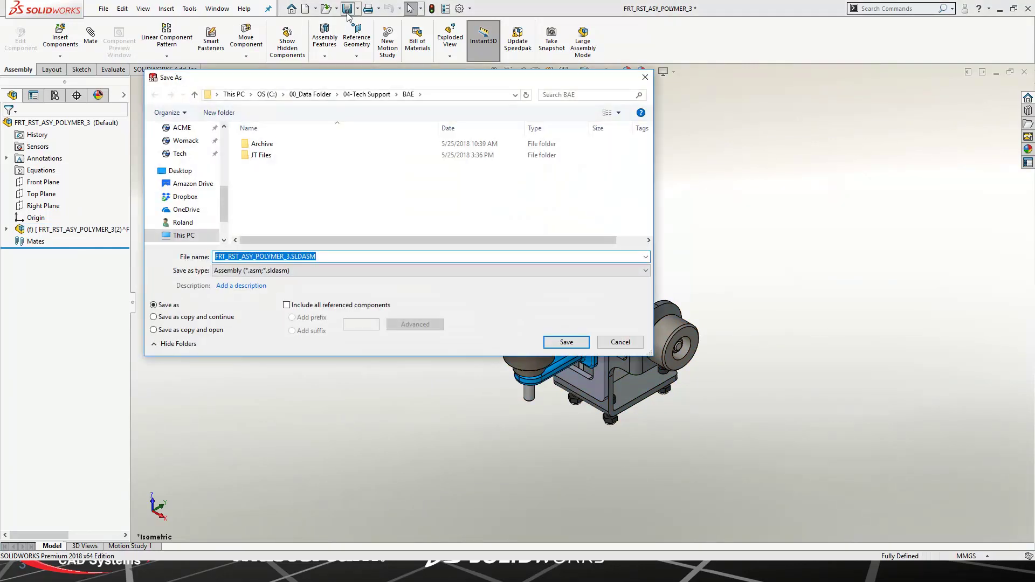
type("ml")
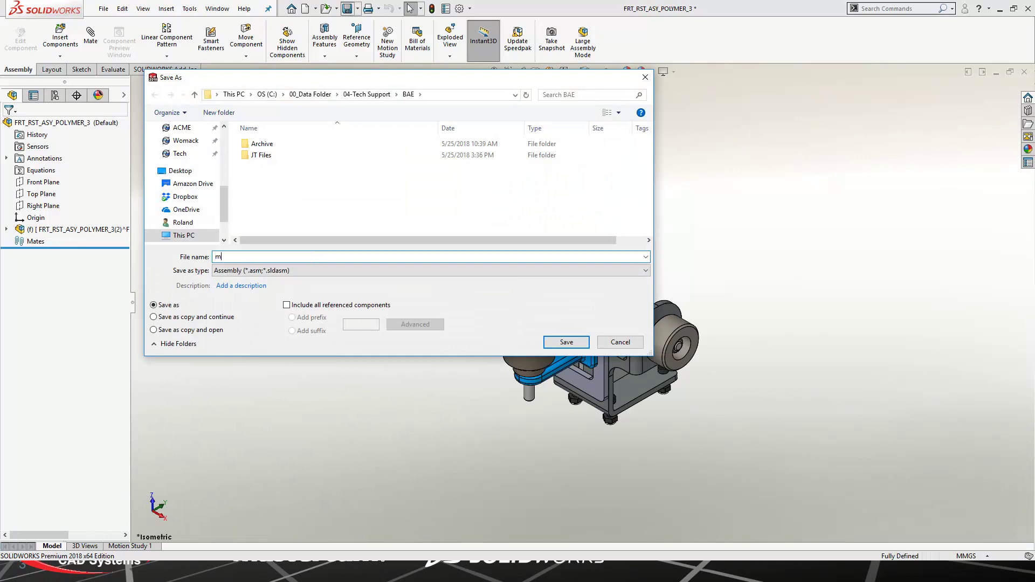
type("c")
key("BackSpace")
key("BackSpace")
key("BackSpace")
type("MLC TEST")
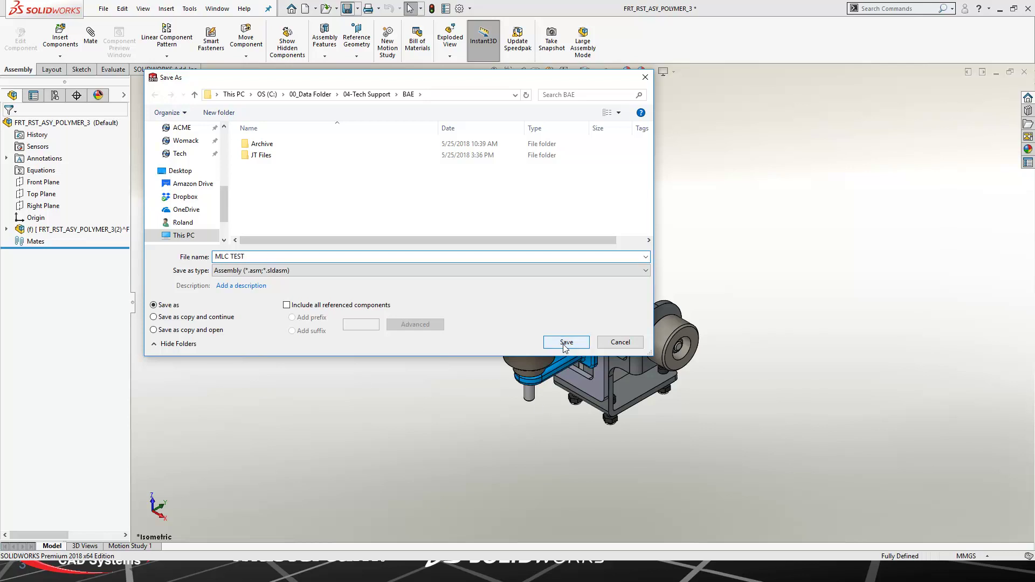
left_click(567, 341)
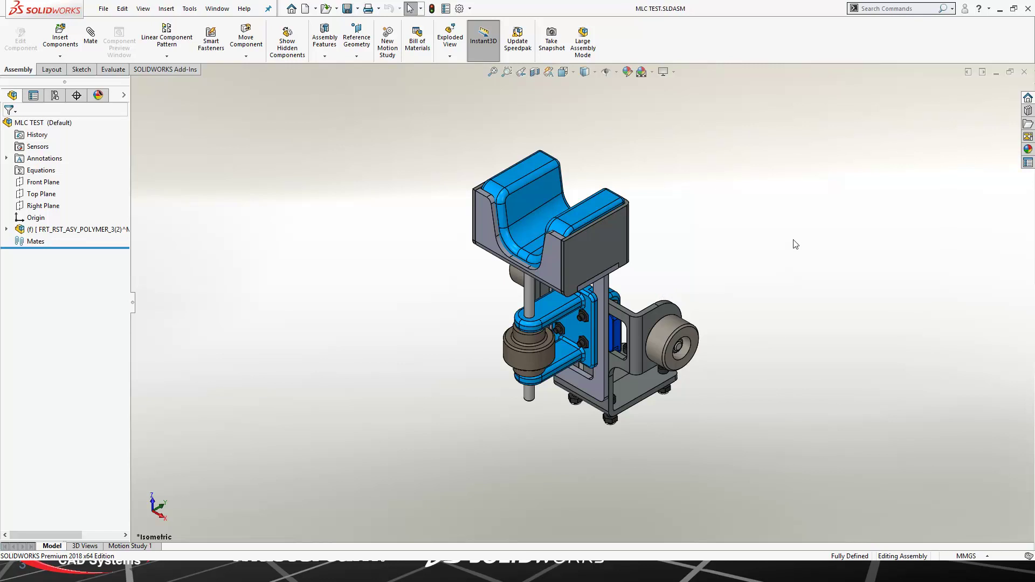
left_click(1024, 72)
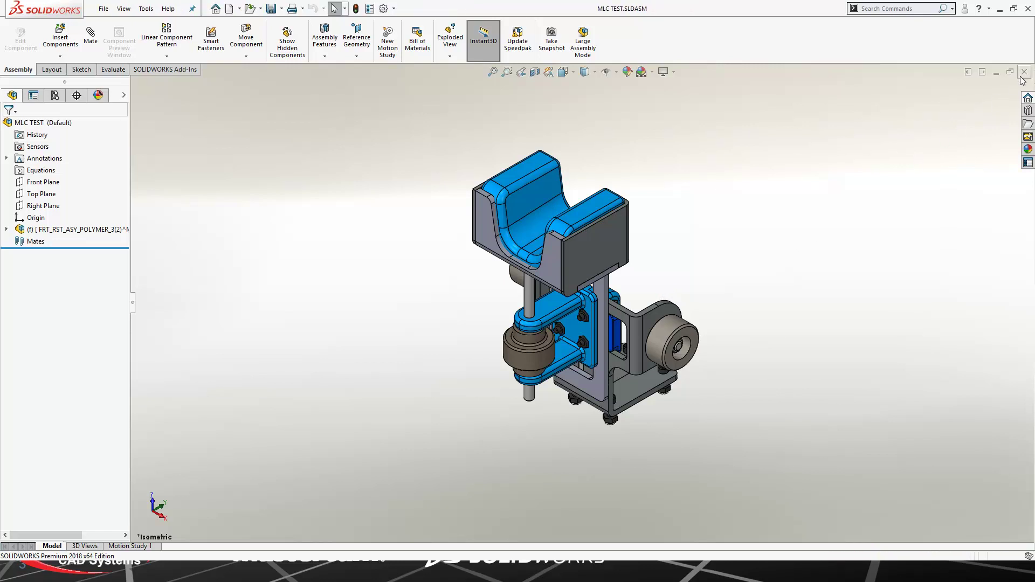
Switch to SOLIDWORKS Composer and open MLC TEST.SLDASM with the SOLIDWORKS (default) import profile.
key("super+Tab")
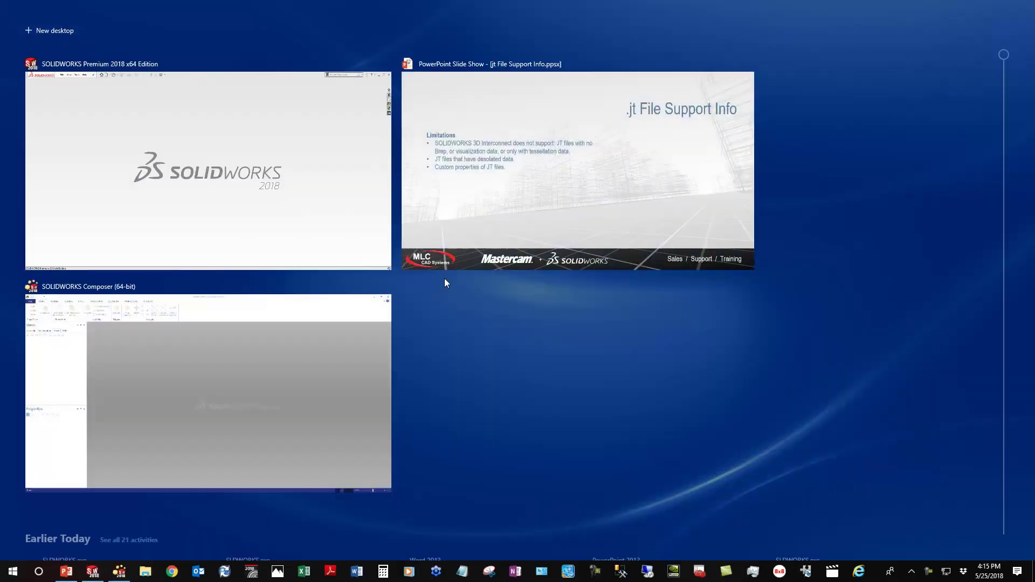
left_click(290, 396)
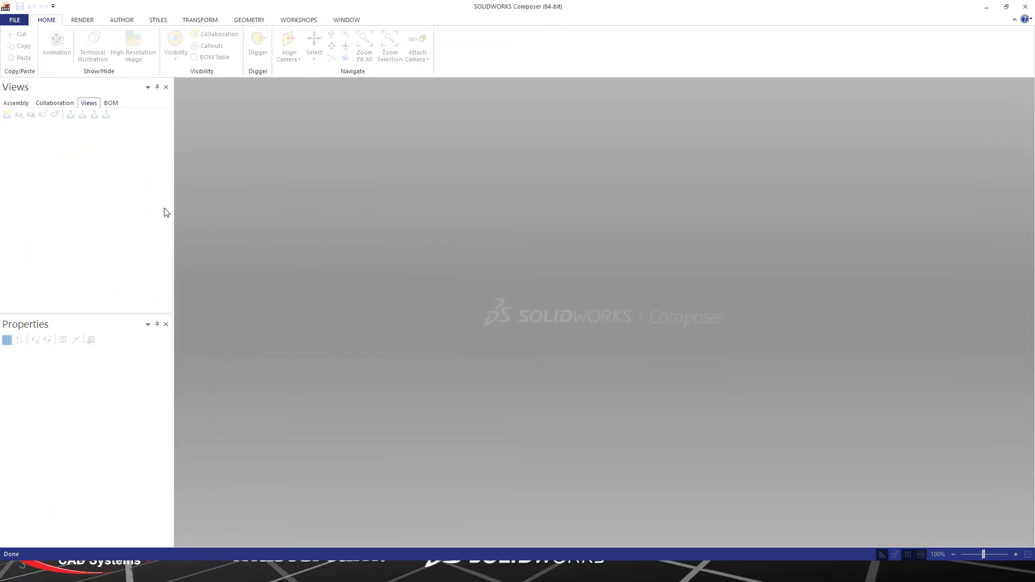
left_click(15, 21)
left_click(25, 67)
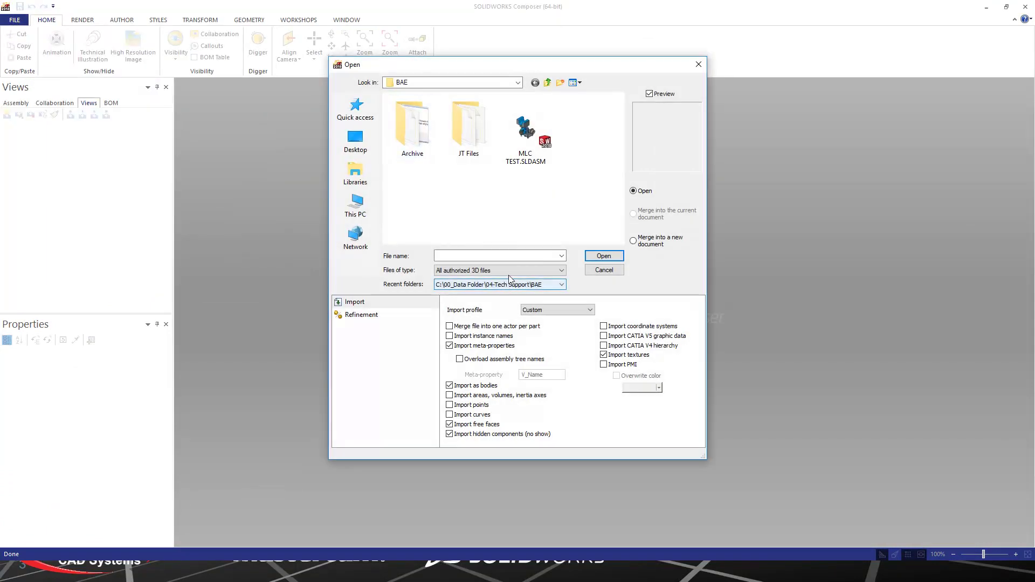
left_click(542, 161)
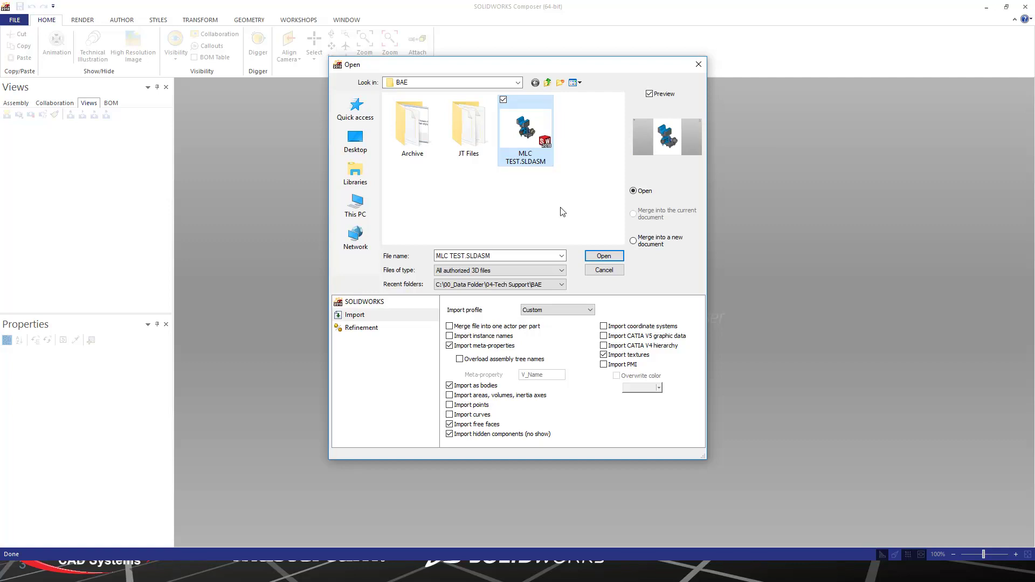
left_click(578, 310)
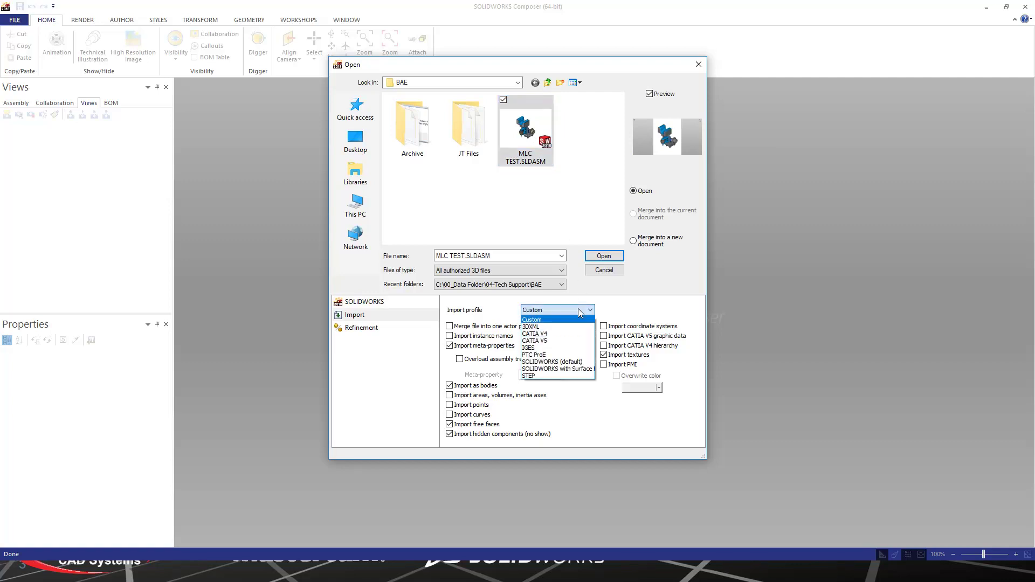
left_click(558, 362)
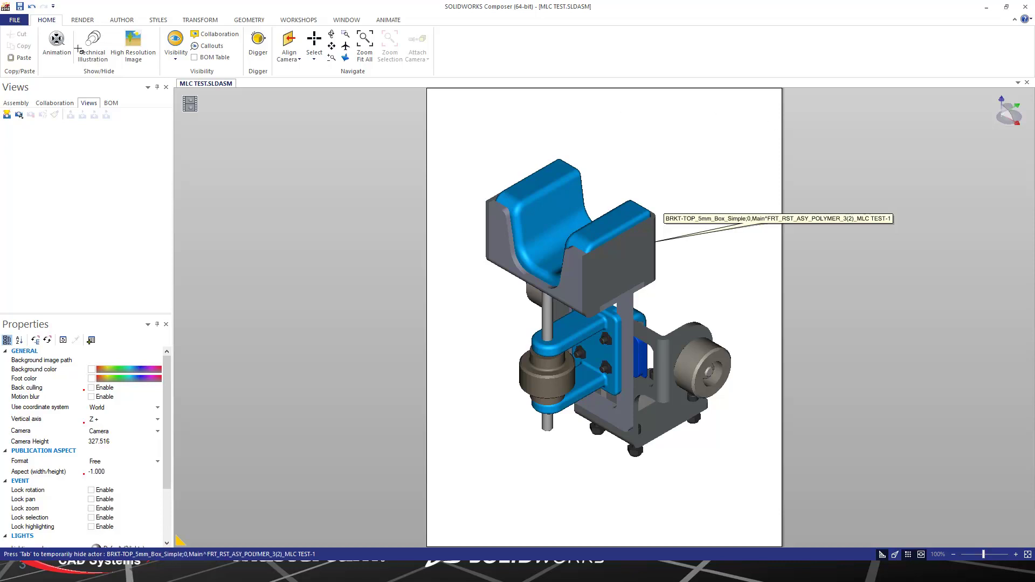
Change the render mode so the model is displayed with smooth shading and edge outlines.
left_click(91, 22)
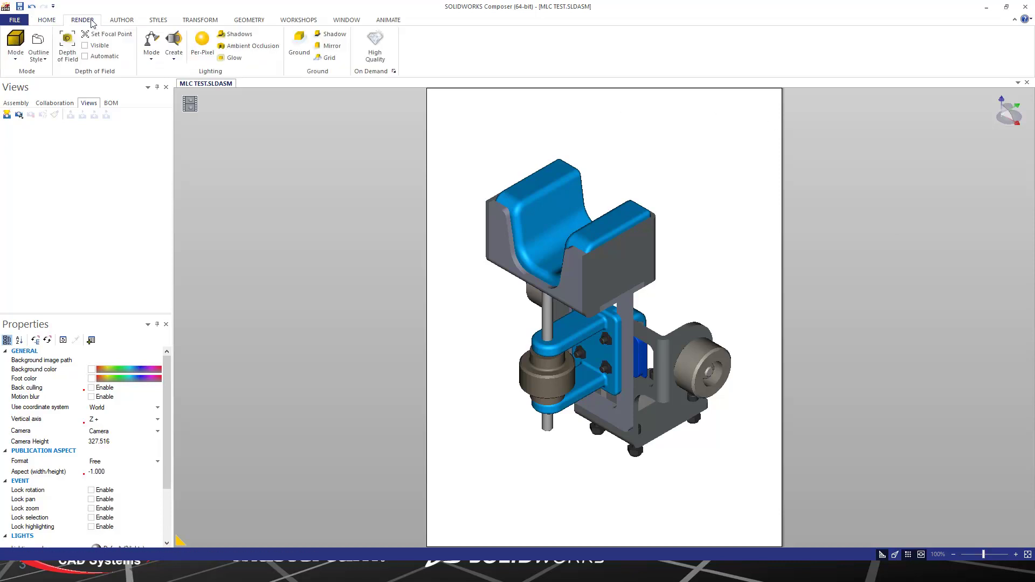
left_click(16, 46)
left_click(34, 97)
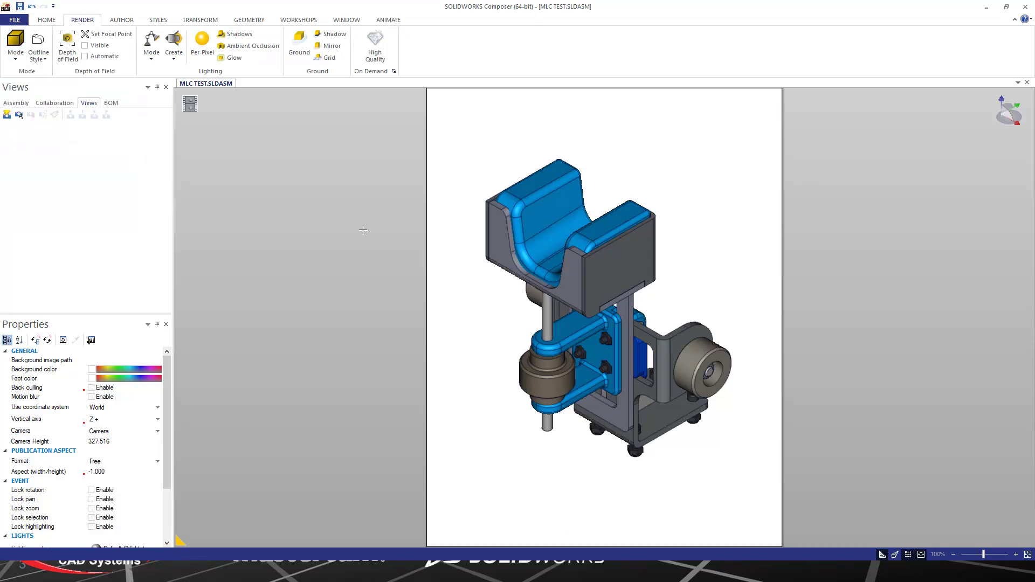
Capture the assembled model as a new view and name it Base.
left_click(7, 115)
left_click(40, 187)
left_click(39, 187)
type("B")
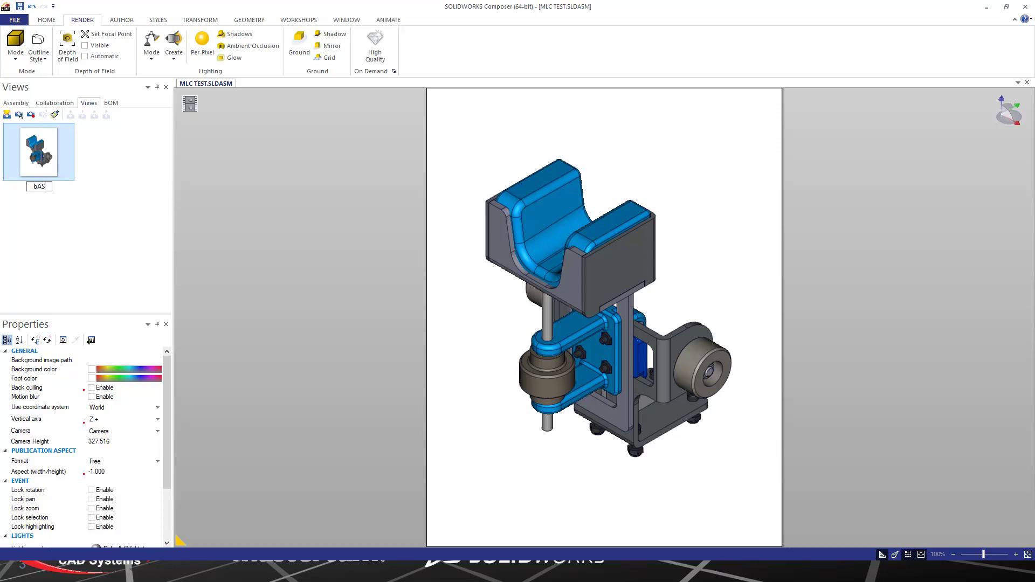
type("ase")
key("Return")
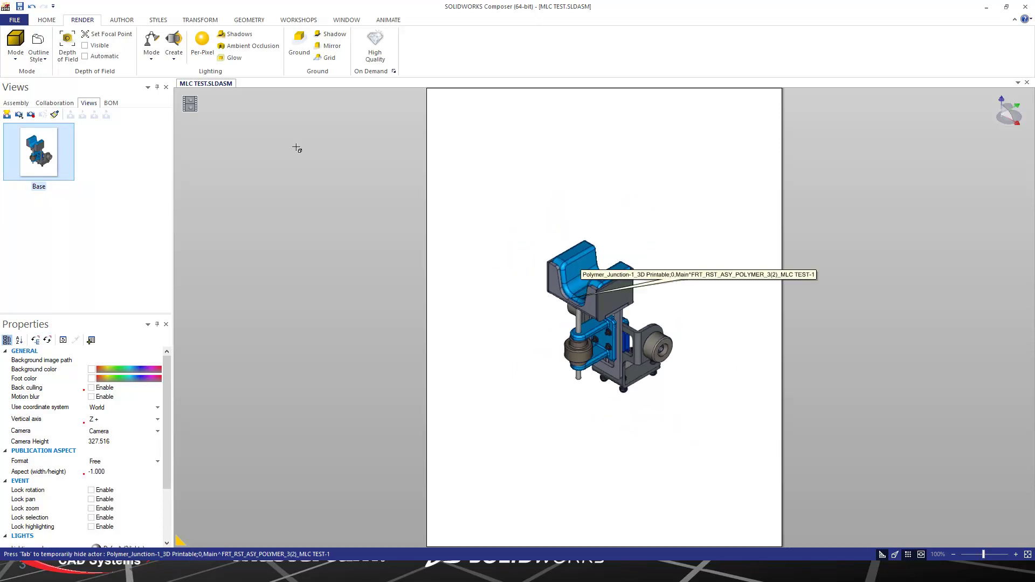
Translate the blue high-density foam insert straight up along the vertical axis until it is clear of the U-shaped bracket.
left_click(199, 20)
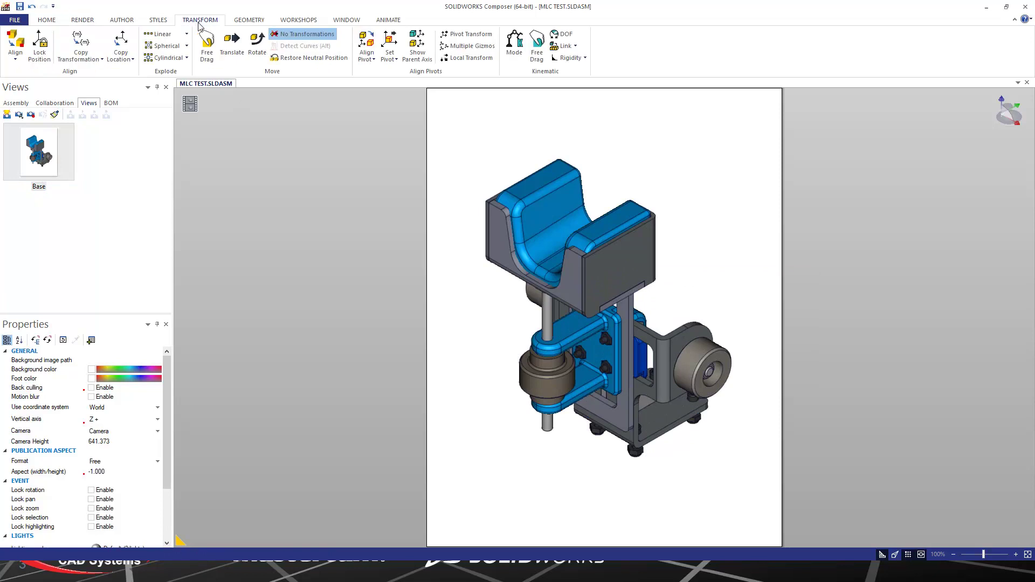
left_click(232, 43)
left_click(587, 281)
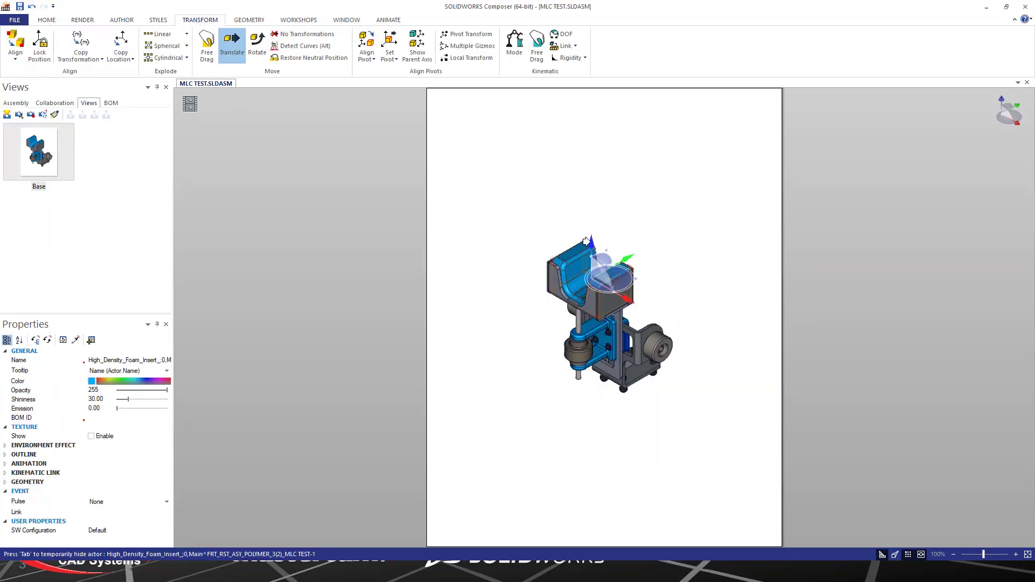
left_click_drag(584, 241, 583, 135)
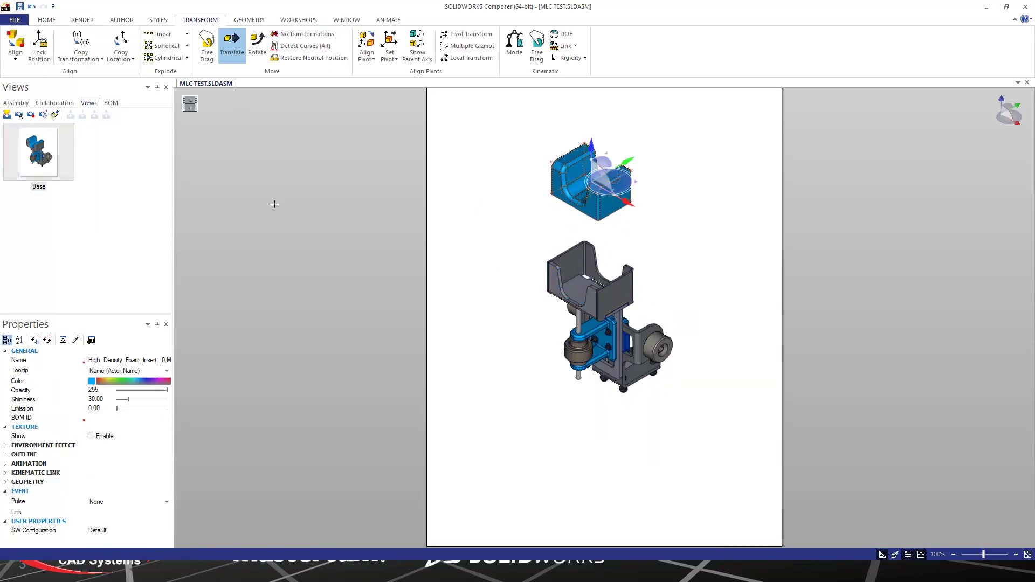
Capture the state with the raised foam insert as a new view named Step 1 and clear the selection.
left_click(7, 115)
left_click(118, 192)
left_click(118, 188)
type("Step 1")
key("Return")
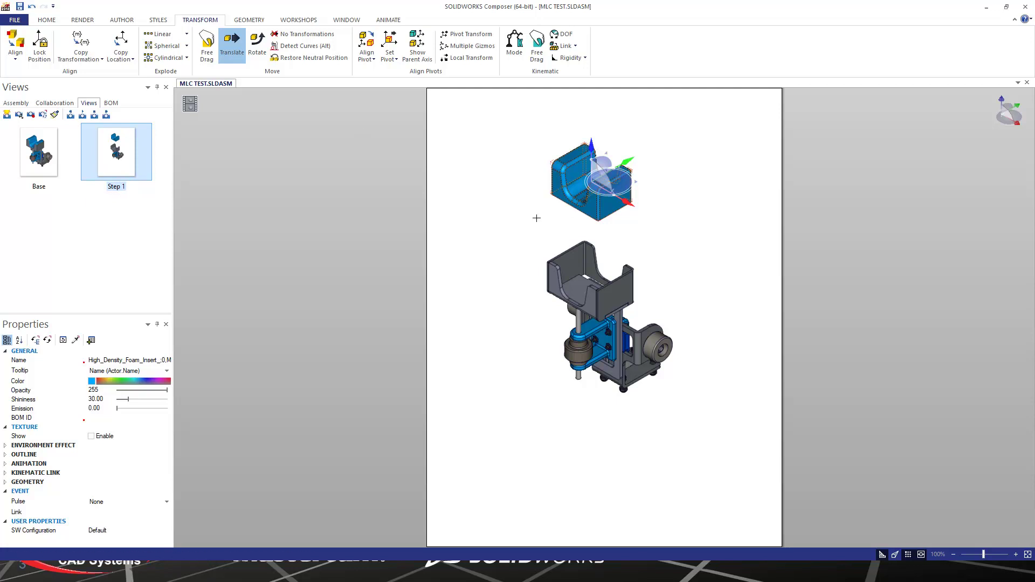
left_click(536, 218)
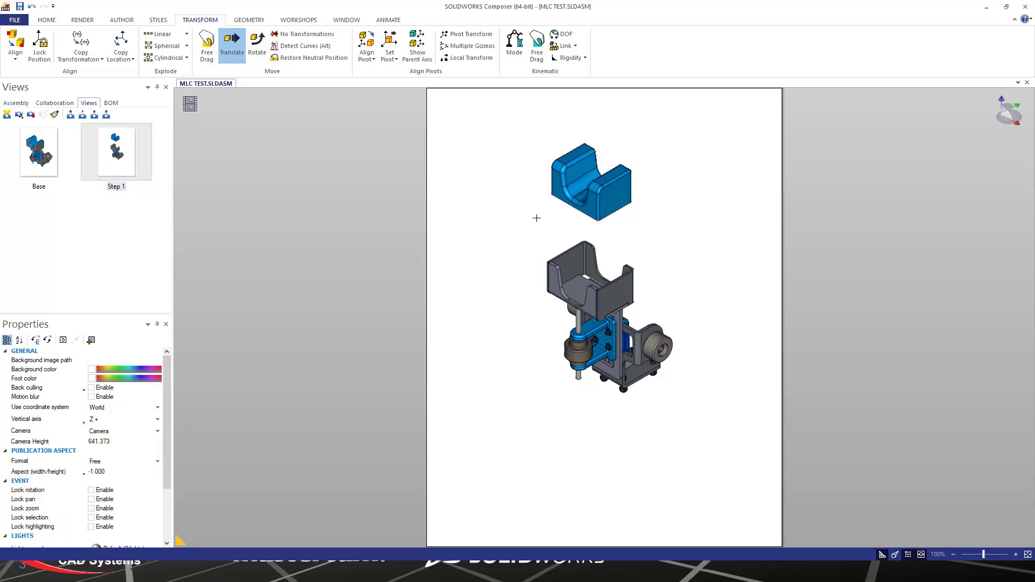
Switch to the PowerPoint slide show on .jt file support.
key("super+Tab")
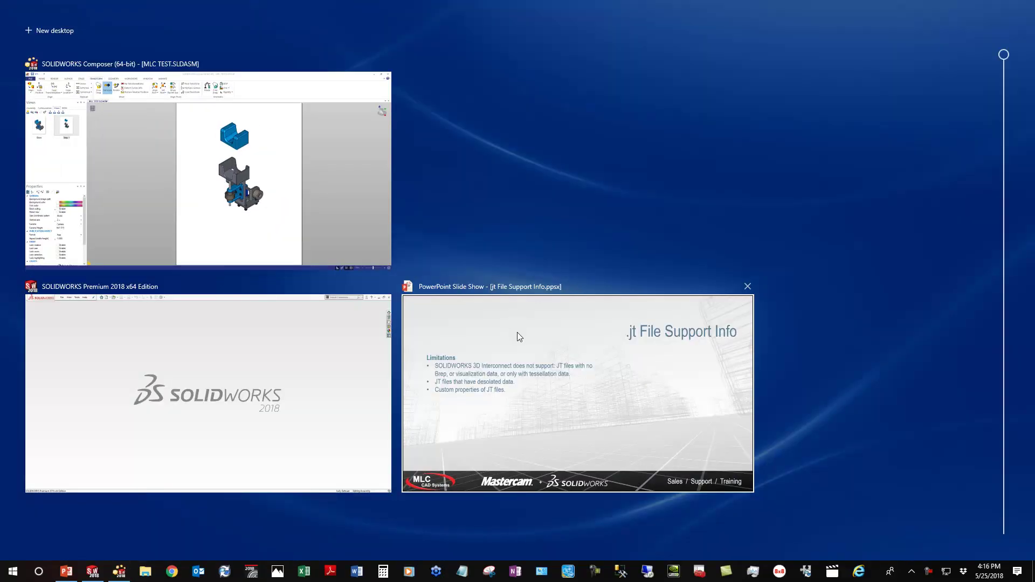